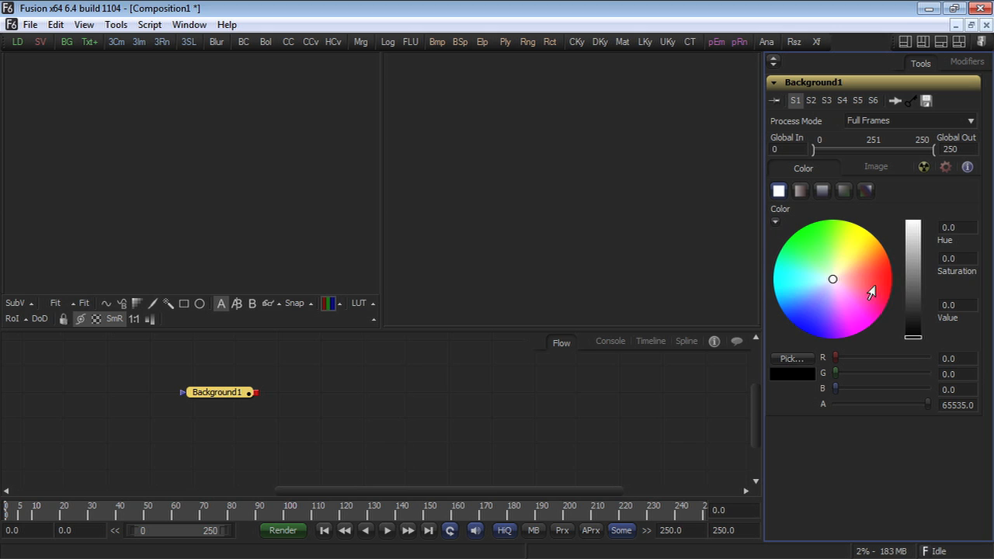
- Set the Background1 colour to fully saturated red with a value of 1.0 and display it in the first viewer
click(913, 273)
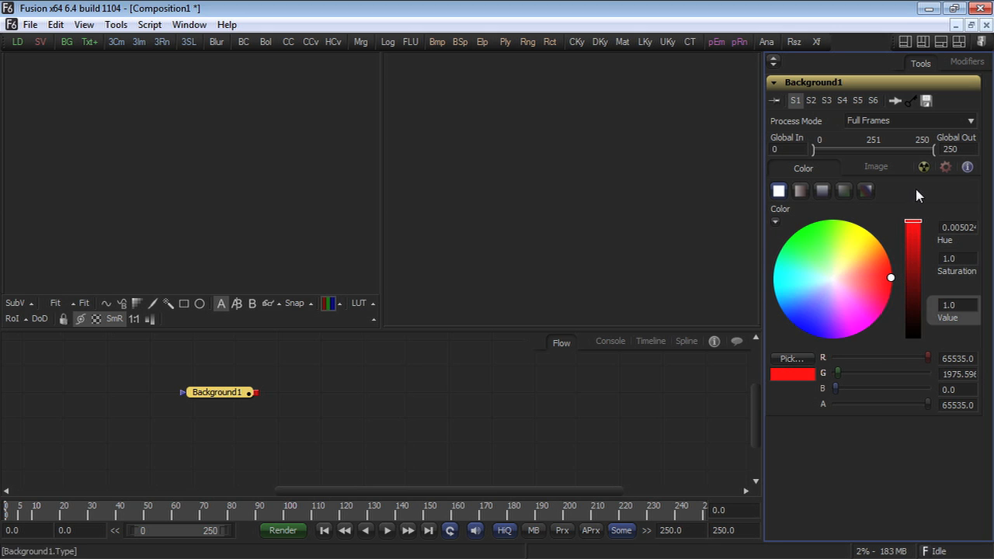
click(220, 398)
drag(219, 399, 213, 173)
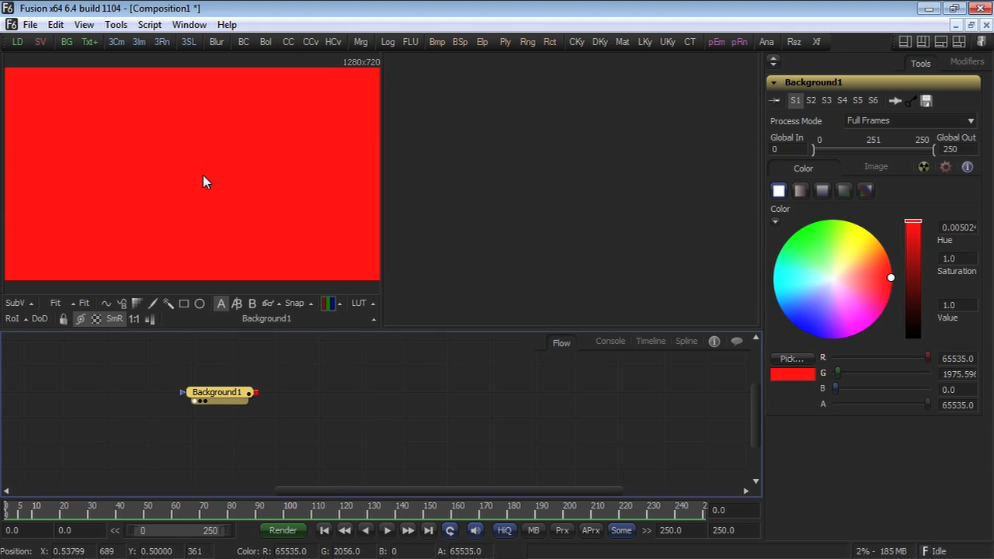
click(204, 181)
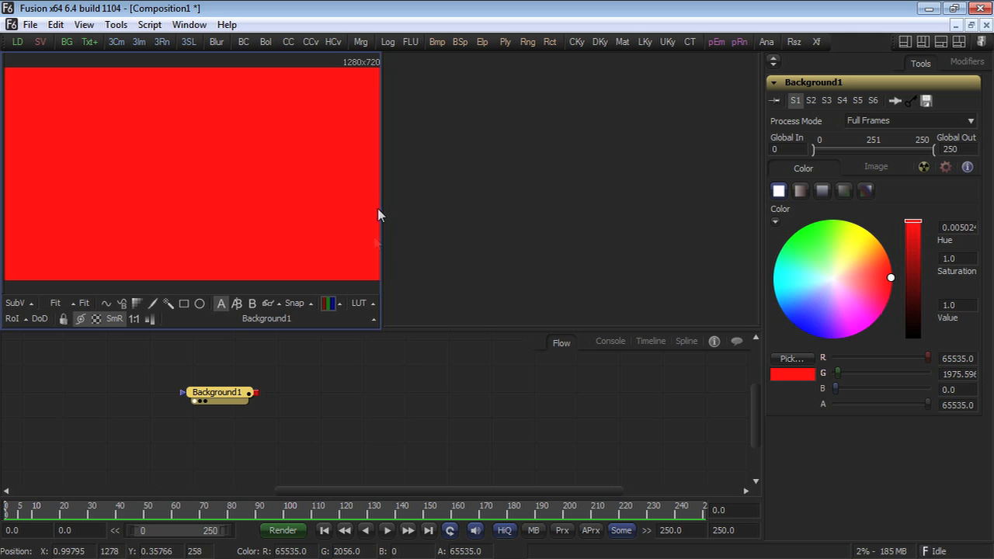
- Detach the mask tools list as a floating palette over the flow, beside the enlarged Background1 node
drag(362, 402, 484, 414)
scroll(483, 414, up, 2)
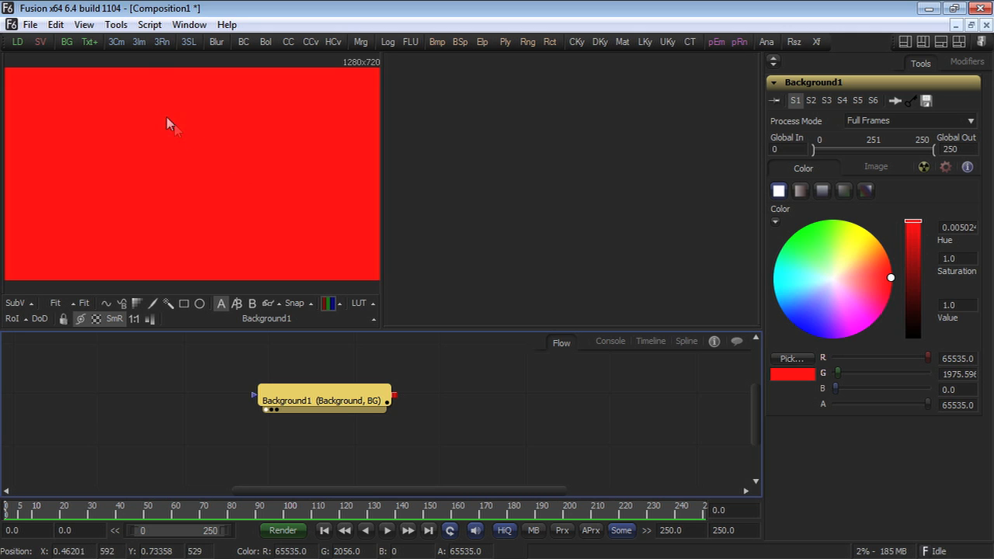
click(116, 25)
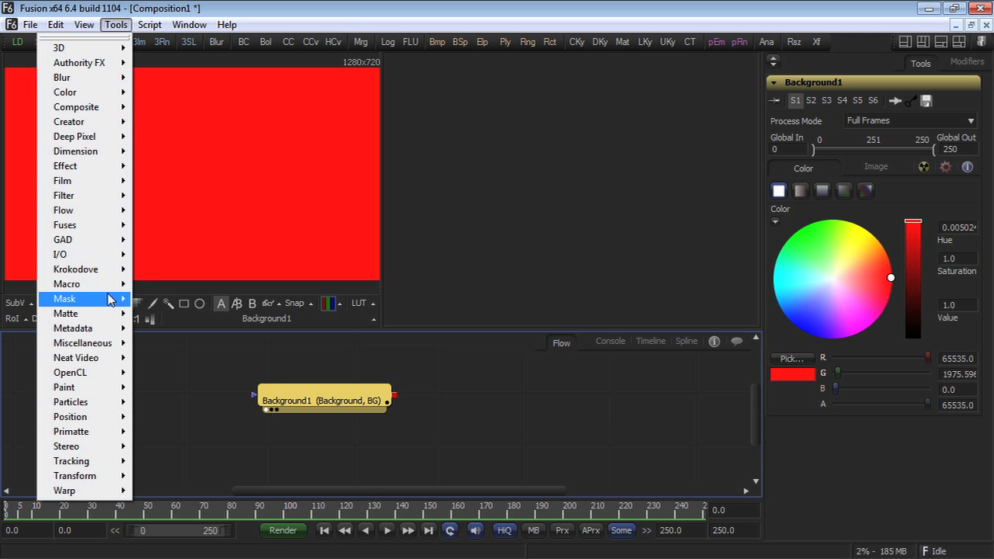
mouse_move(109, 302)
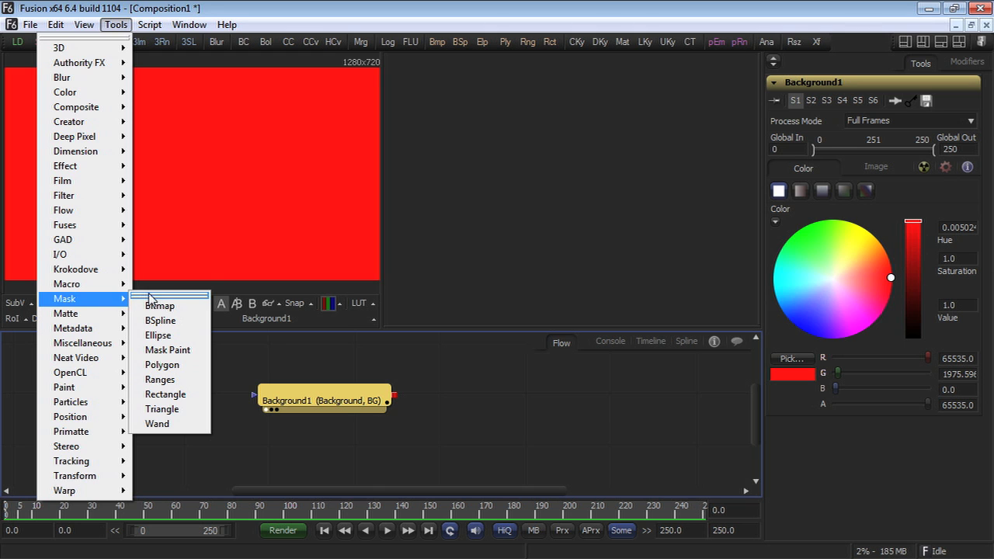
click(149, 298)
drag(150, 295, 84, 351)
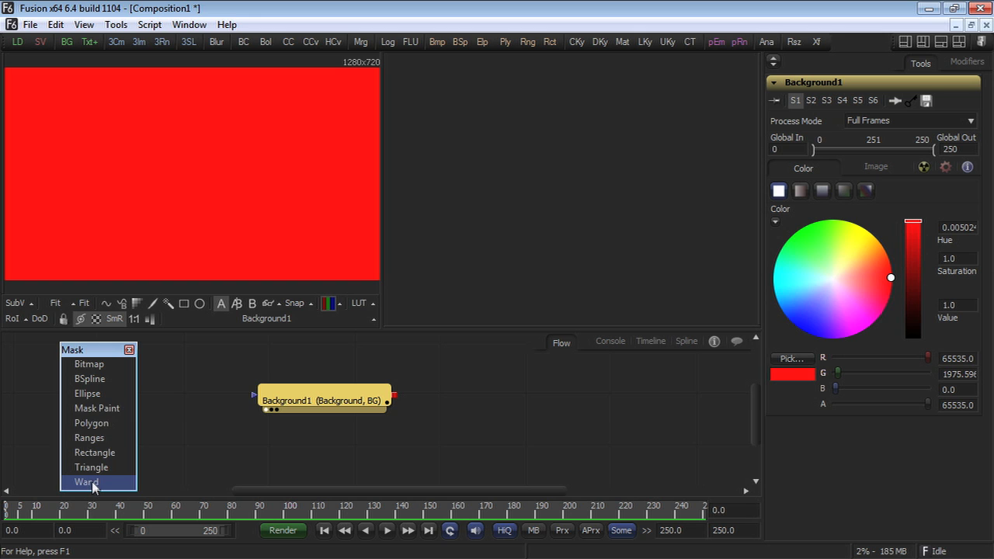
- Add an Ellipse mask to Background1, show it in the second viewer, and toggle the first viewer's checker underlay off and on
click(90, 399)
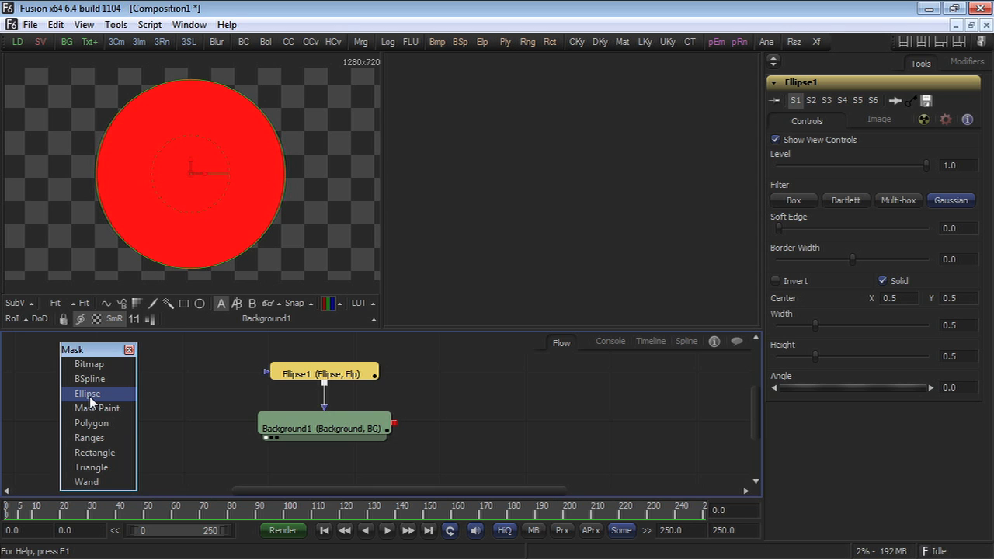
drag(441, 421, 486, 424)
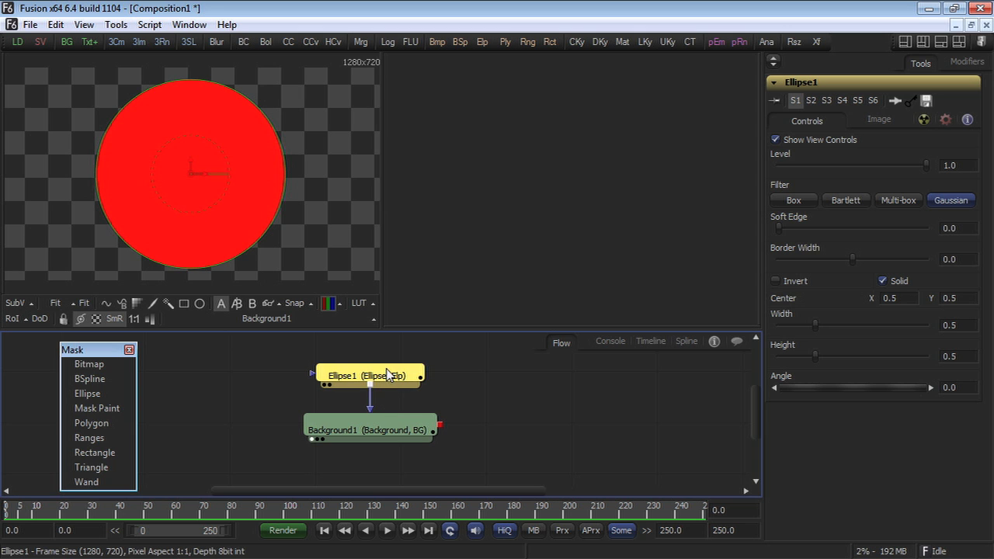
drag(391, 375, 481, 221)
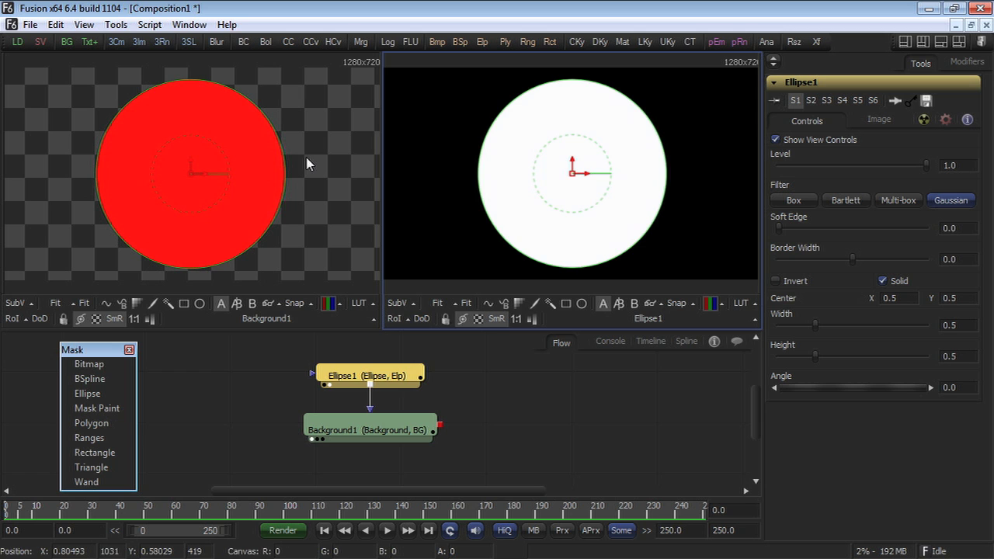
click(96, 320)
click(96, 319)
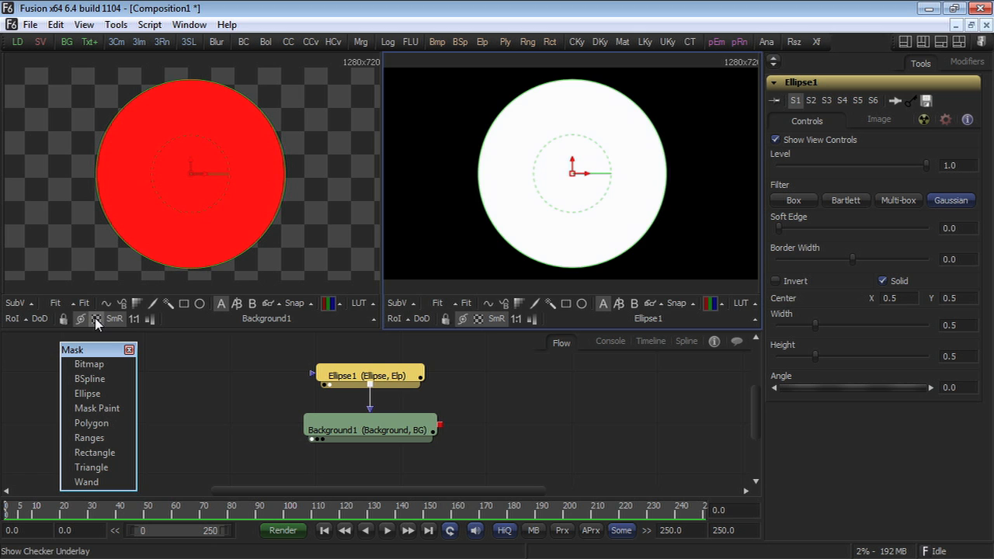
- Add a Rectangle mask between Ellipse1 and Background1 and rearrange the three nodes in the flow
drag(383, 434, 384, 464)
drag(381, 359, 382, 361)
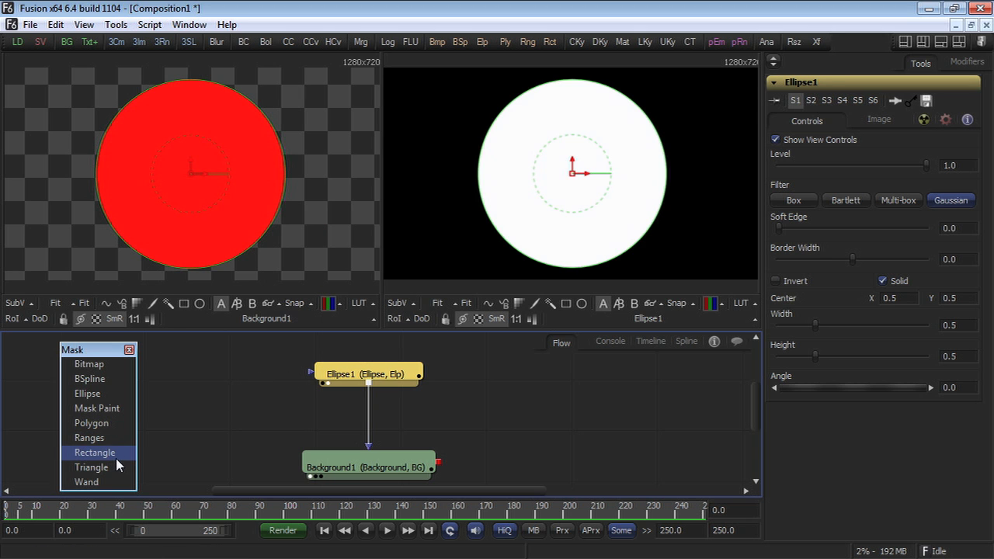
click(95, 453)
drag(388, 426, 542, 382)
scroll(536, 405, down, 2)
scroll(512, 423, up, 2)
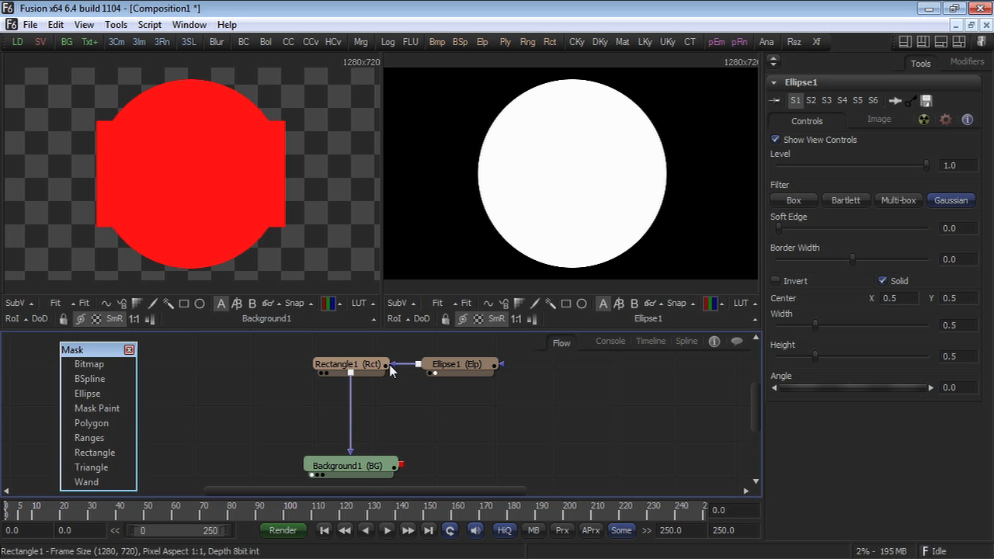
mouse_move(388, 369)
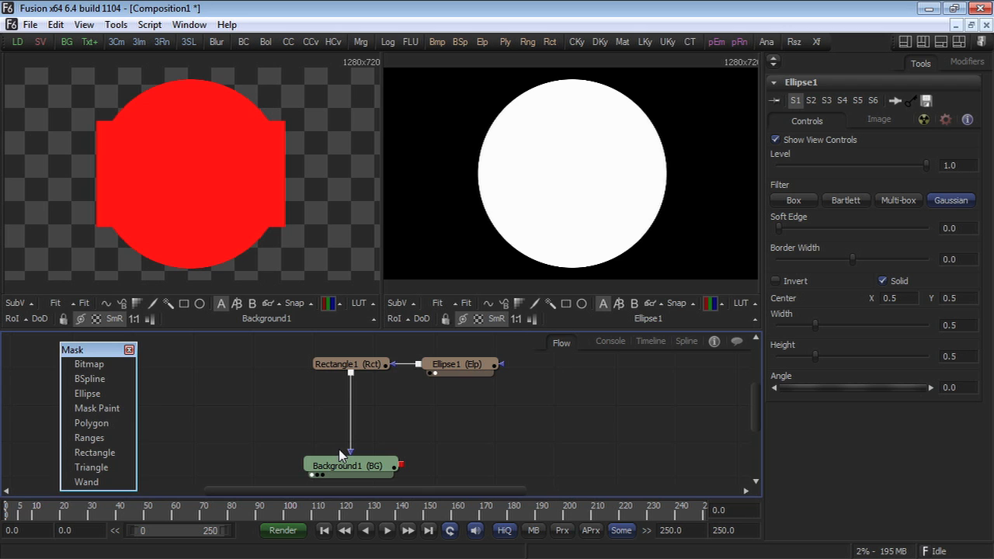
drag(344, 463, 347, 430)
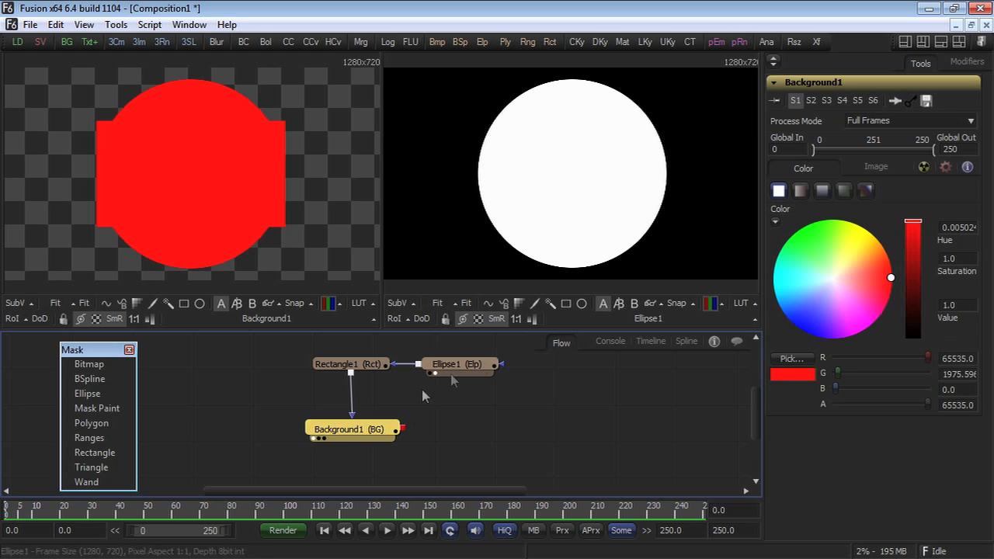
- Show Rectangle1 in the second viewer and set its Paint Mode to Subtract
click(368, 364)
drag(467, 344, 414, 368)
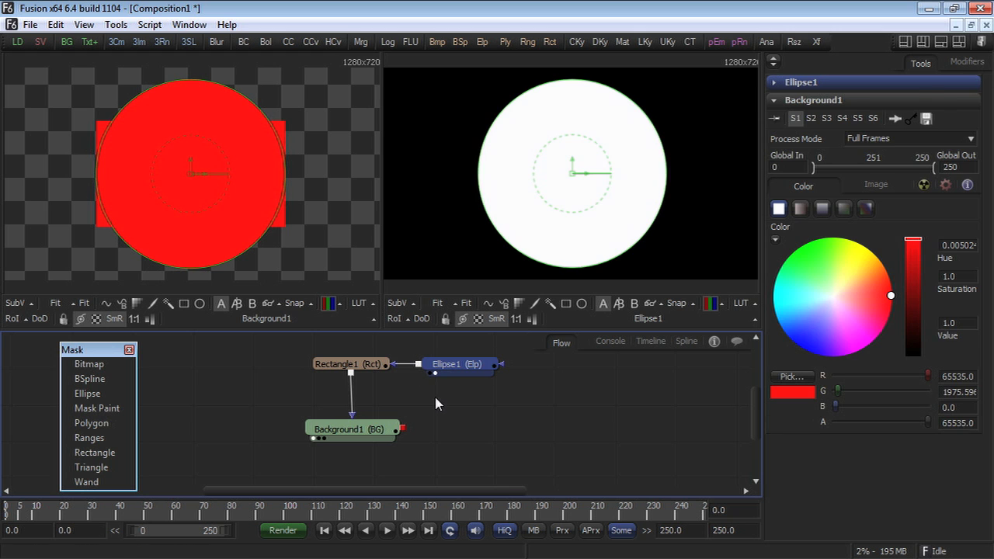
click(400, 378)
click(371, 371)
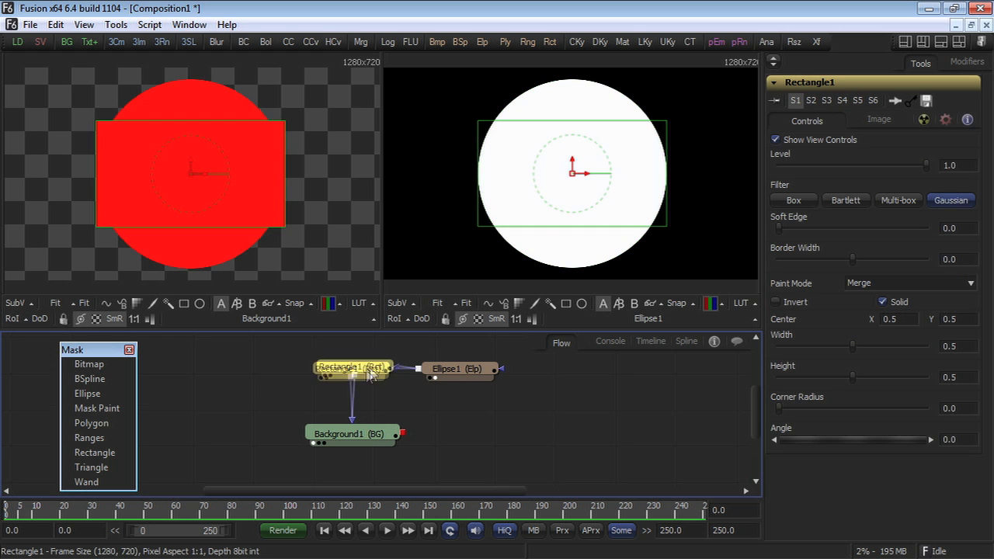
drag(368, 372, 459, 273)
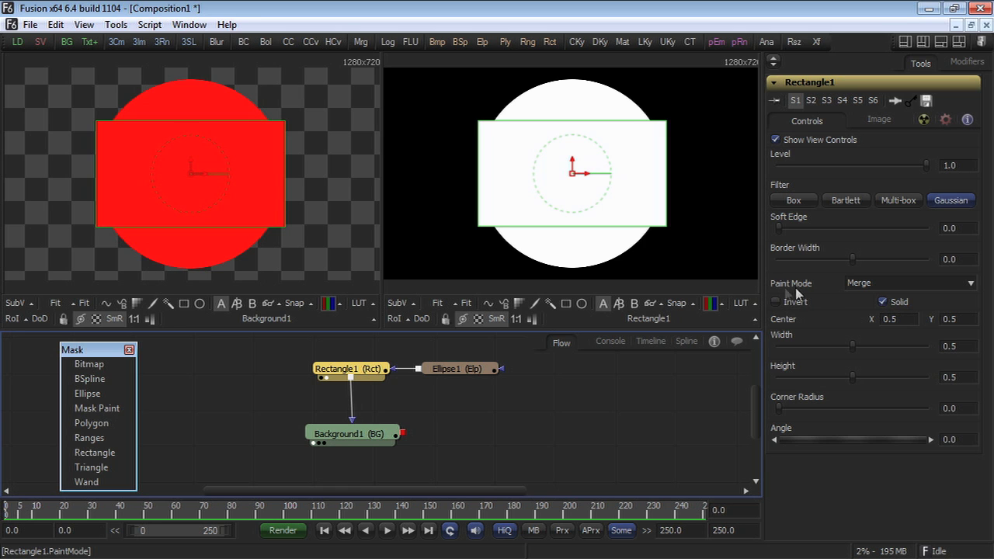
click(973, 286)
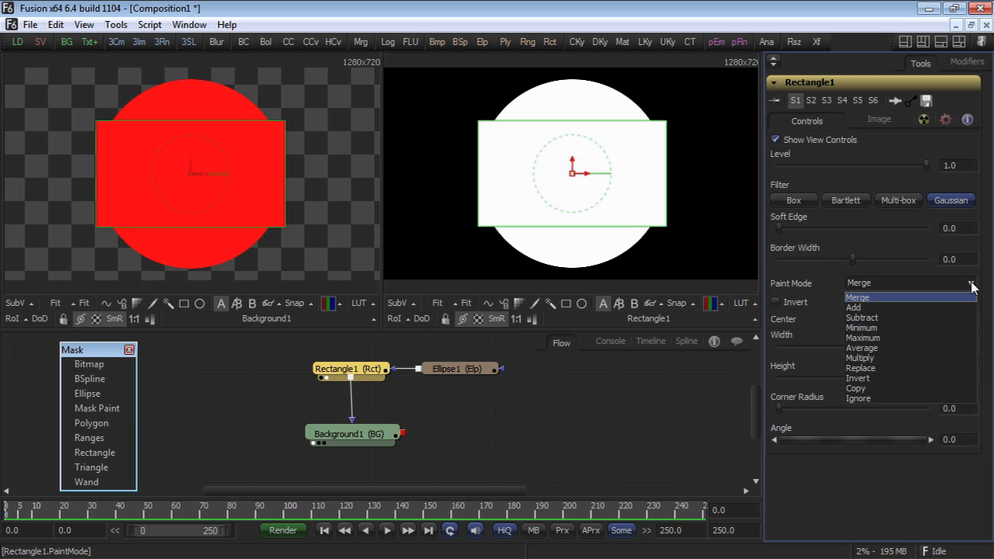
click(953, 318)
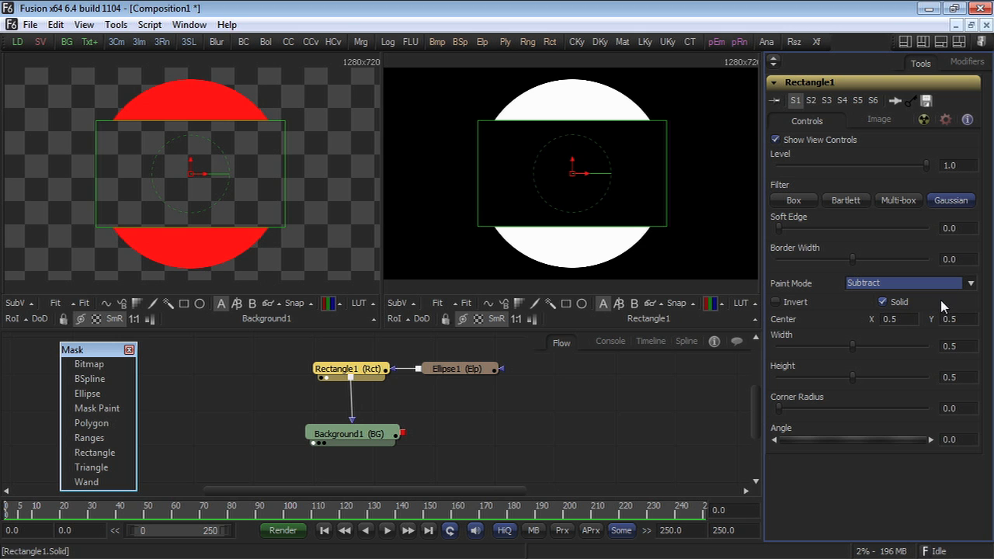
- Delete Rectangle1 from the flow and place Ellipse1 level with Background1
right_click(365, 375)
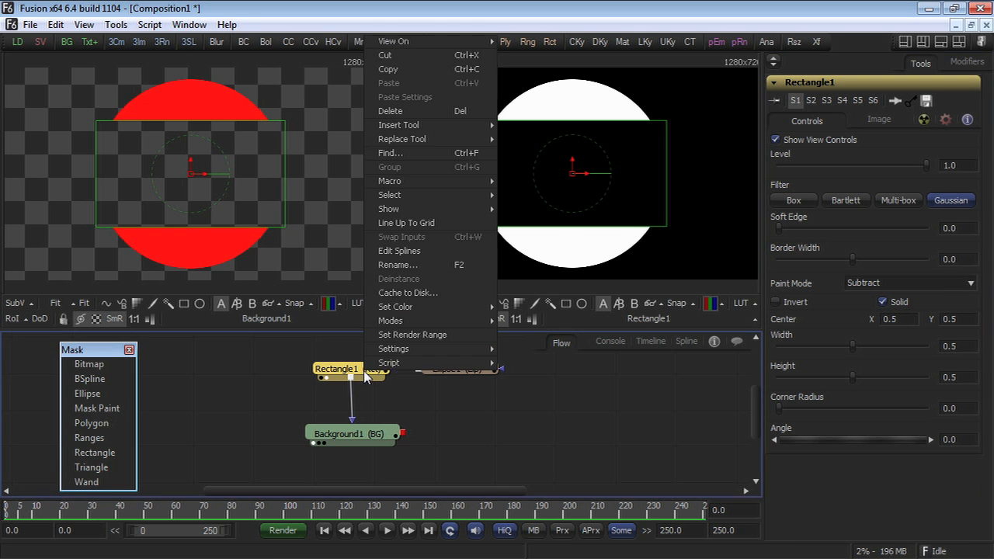
click(394, 113)
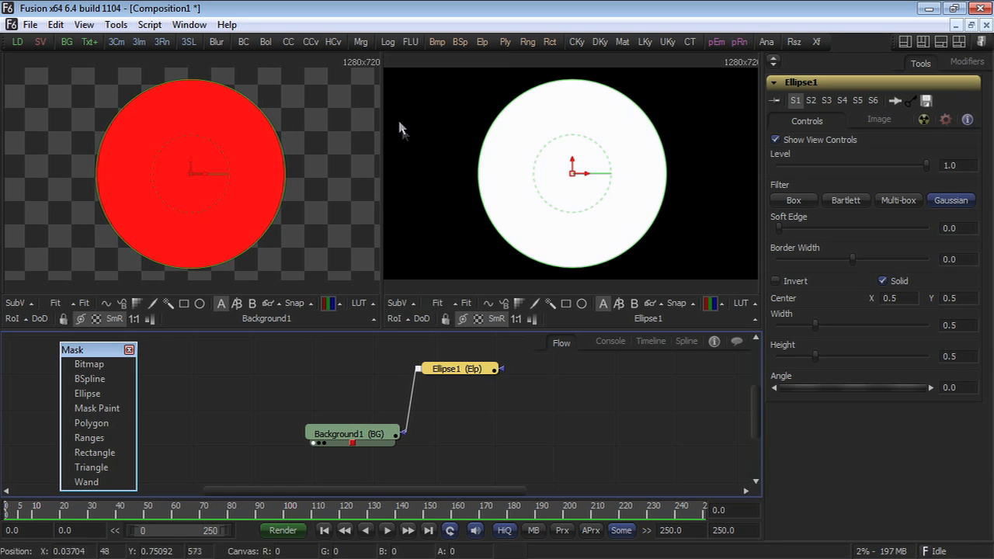
drag(455, 382, 489, 440)
key(ctrl+f)
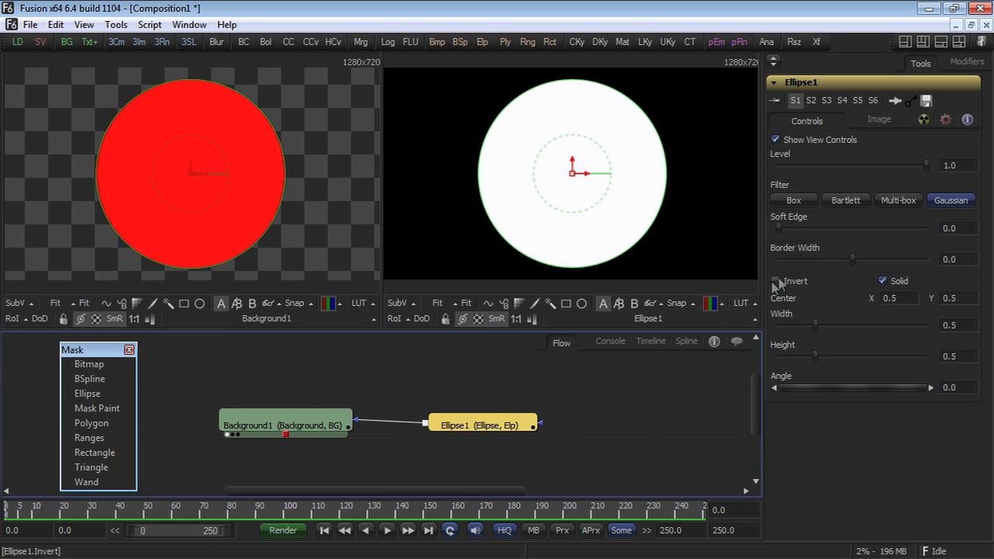
- Widen the tool controls area and toggle Ellipse1's view controls off and on to compare the viewers
drag(749, 290, 668, 290)
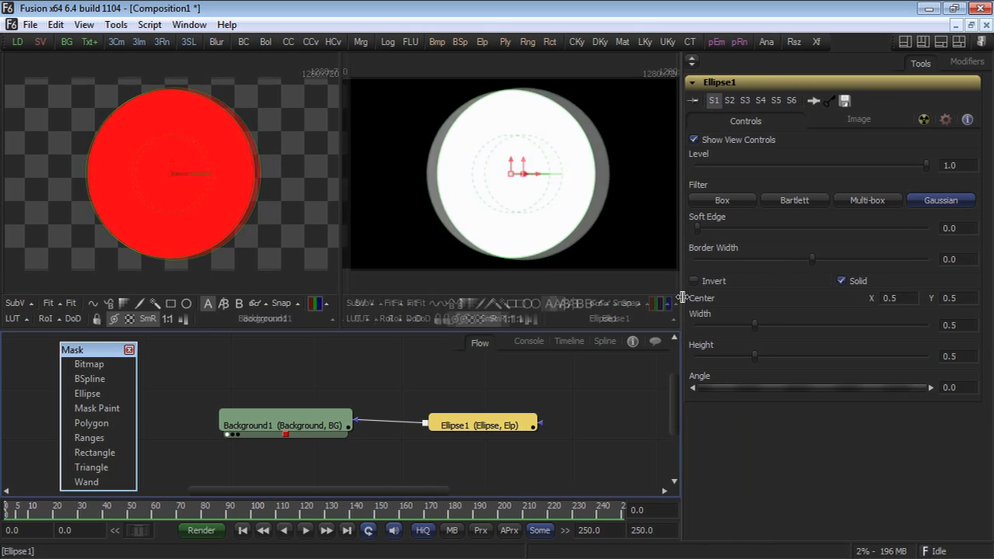
click(694, 141)
click(693, 140)
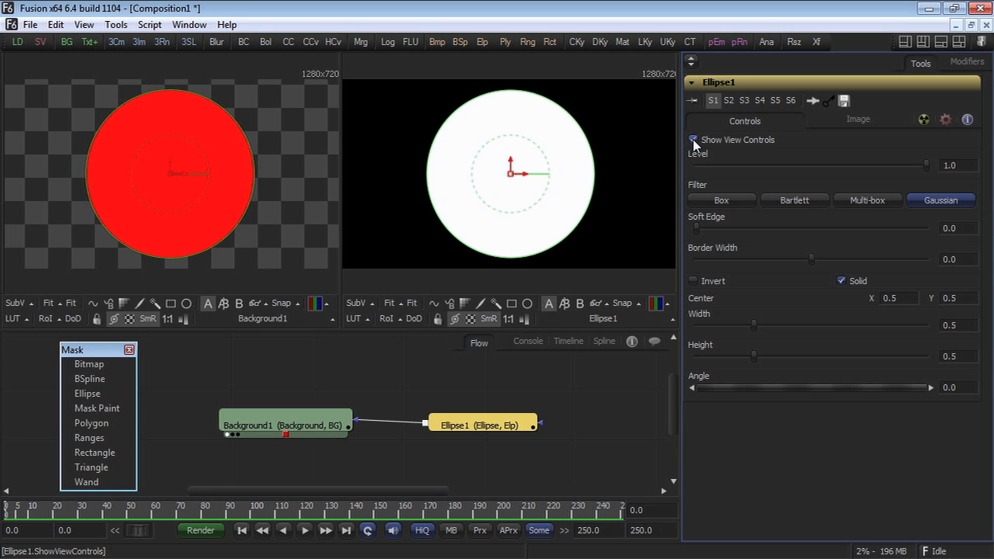
click(693, 141)
click(693, 140)
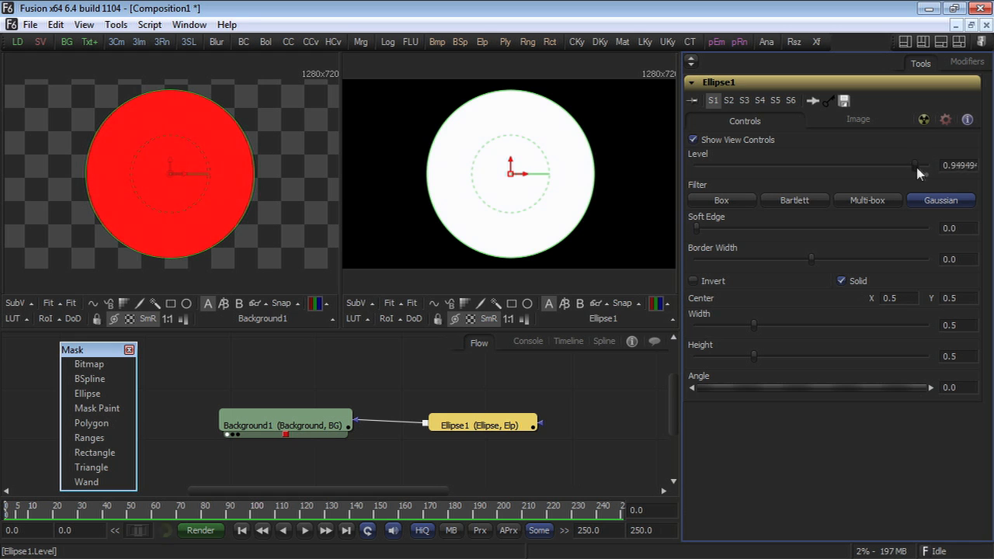
- Try a lower Level and a Soft Edge of about 0.064 on Ellipse1, resetting them to 1.0 and 0.0
mouse_move(919, 172)
mouse_down()
mouse_move(770, 178)
mouse_move(931, 173)
mouse_up()
drag(697, 235, 770, 230)
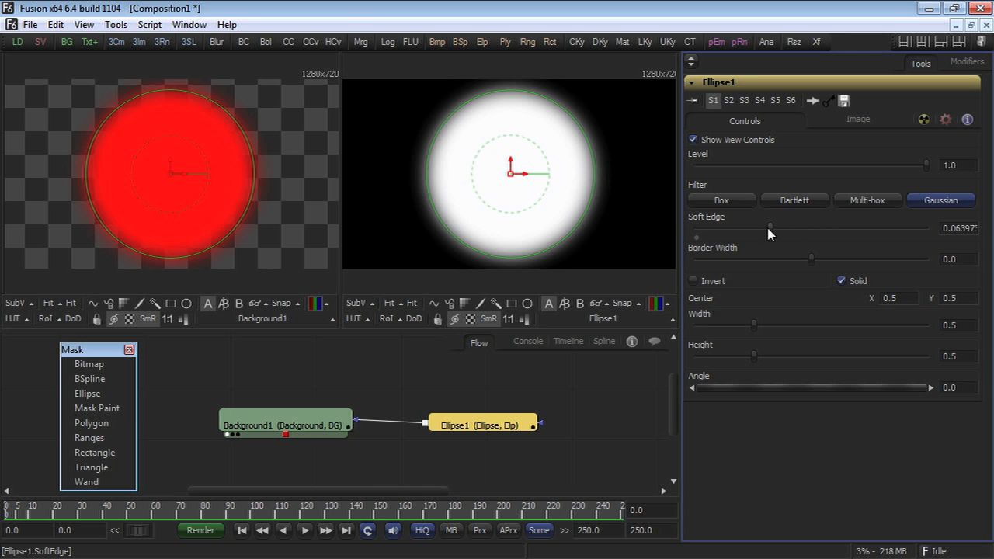
drag(770, 231, 688, 237)
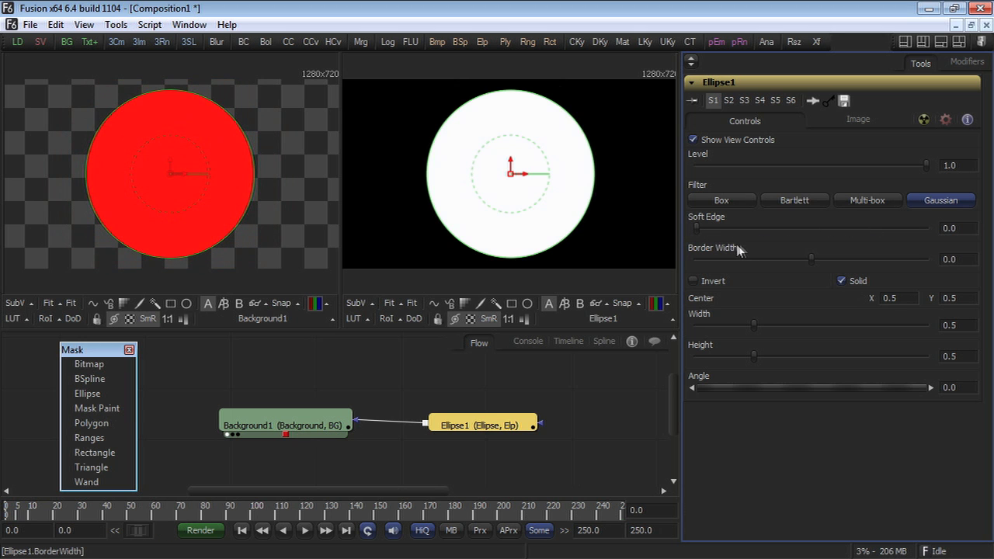
- Turn Ellipse1 into a ring by disabling Solid and setting Border Width to about 0.027
click(842, 282)
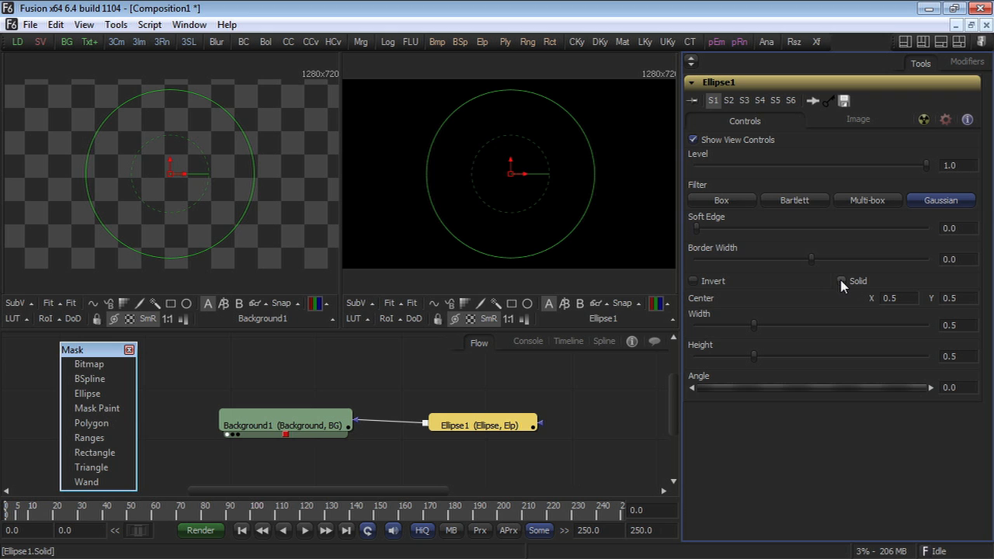
click(842, 282)
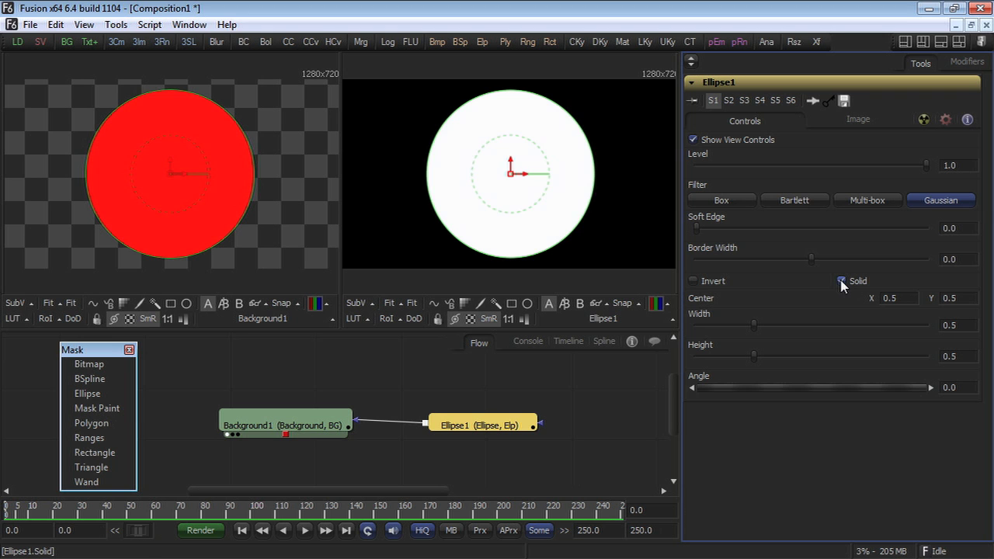
click(842, 282)
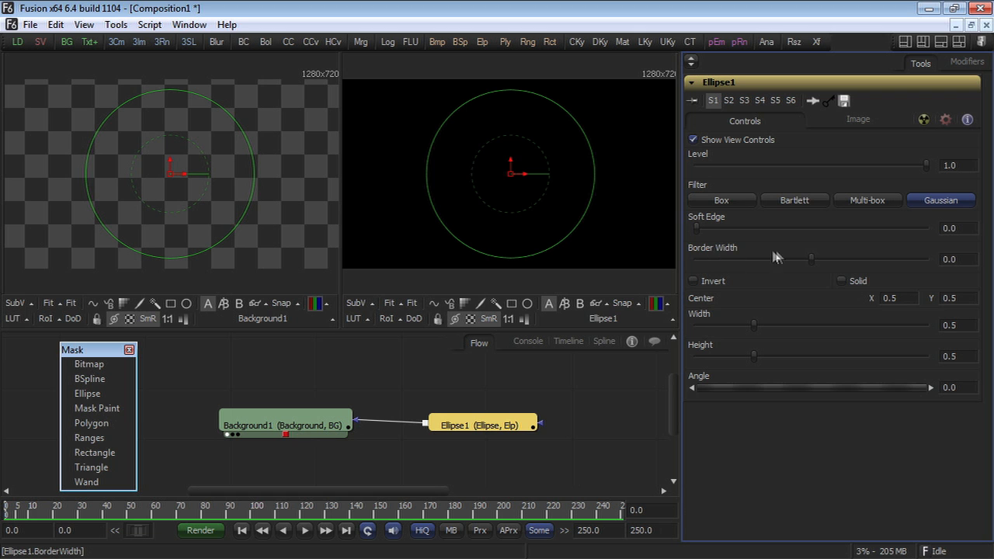
drag(811, 259, 831, 257)
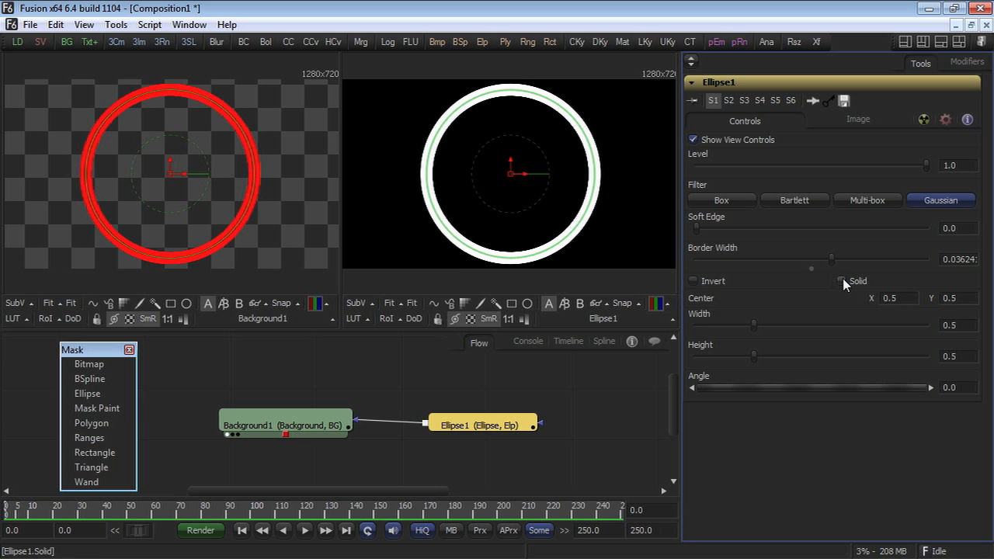
click(843, 281)
click(843, 281)
mouse_move(833, 258)
mouse_down()
mouse_move(897, 260)
mouse_move(826, 259)
mouse_up()
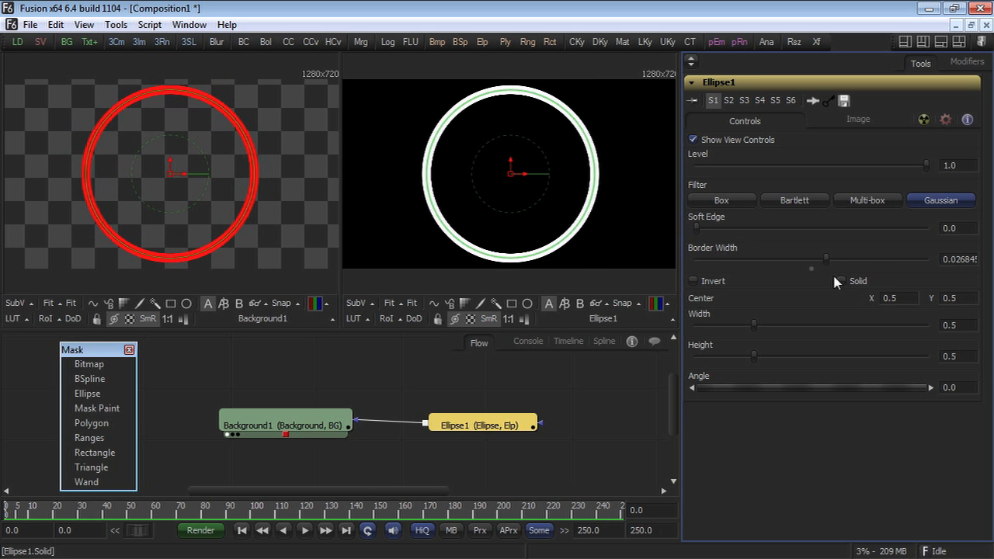
- Invert the Ellipse1 mask and enable Solid again
click(720, 284)
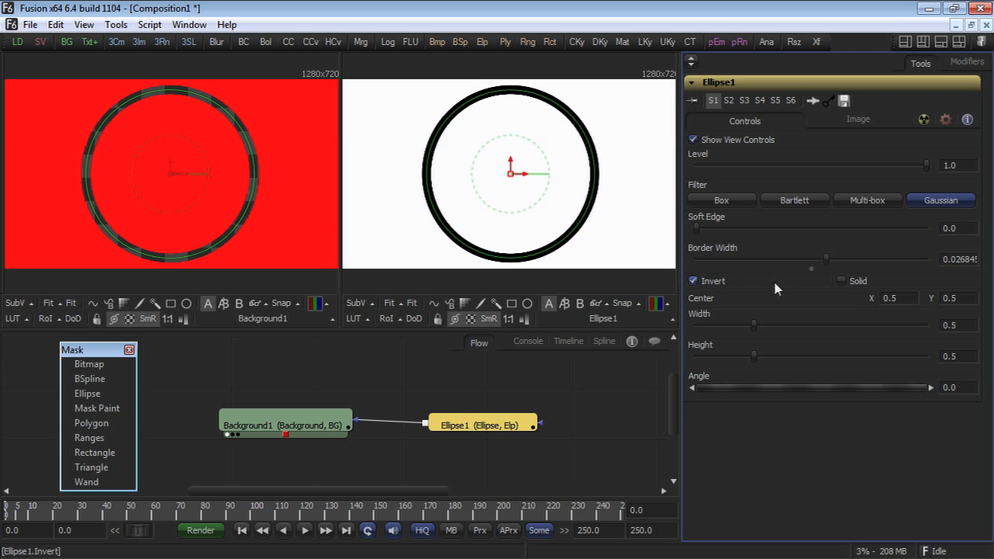
click(841, 281)
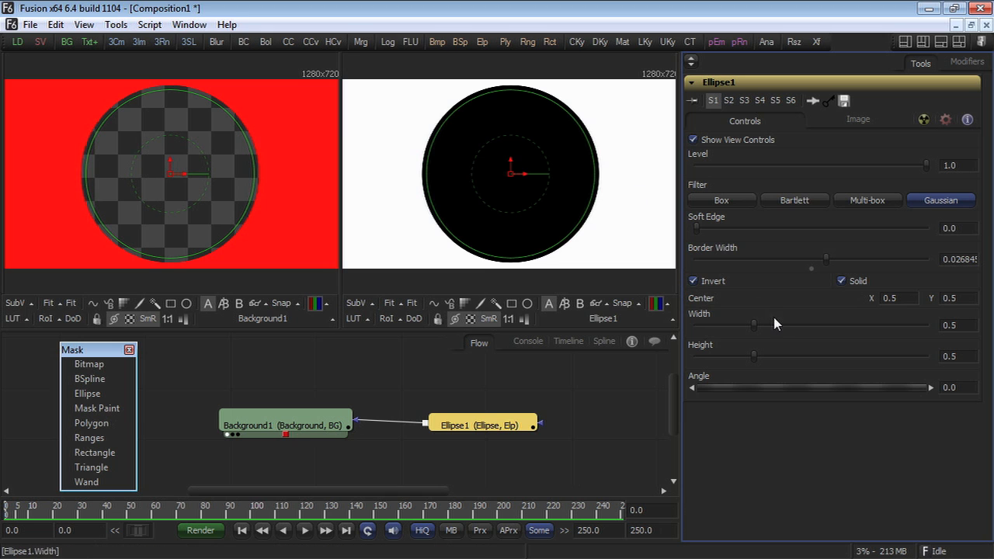
- Try an ellipse height of about 0.71 and a center near X 0.63, Y 0.50, resetting width and height to 0.5
drag(753, 324, 780, 361)
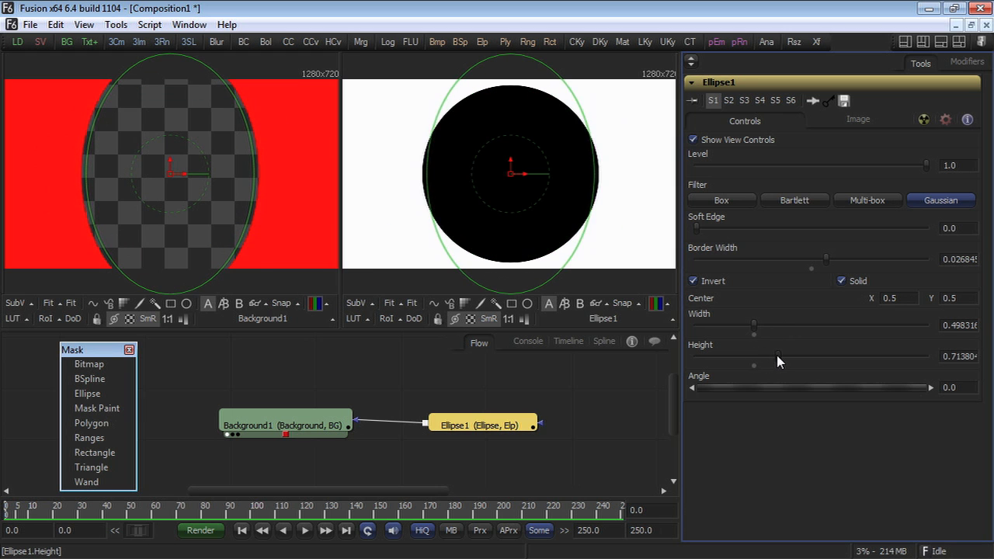
drag(514, 174, 558, 178)
mouse_move(631, 176)
mouse_down()
mouse_move(680, 177)
mouse_move(635, 177)
mouse_up()
click(754, 334)
click(753, 365)
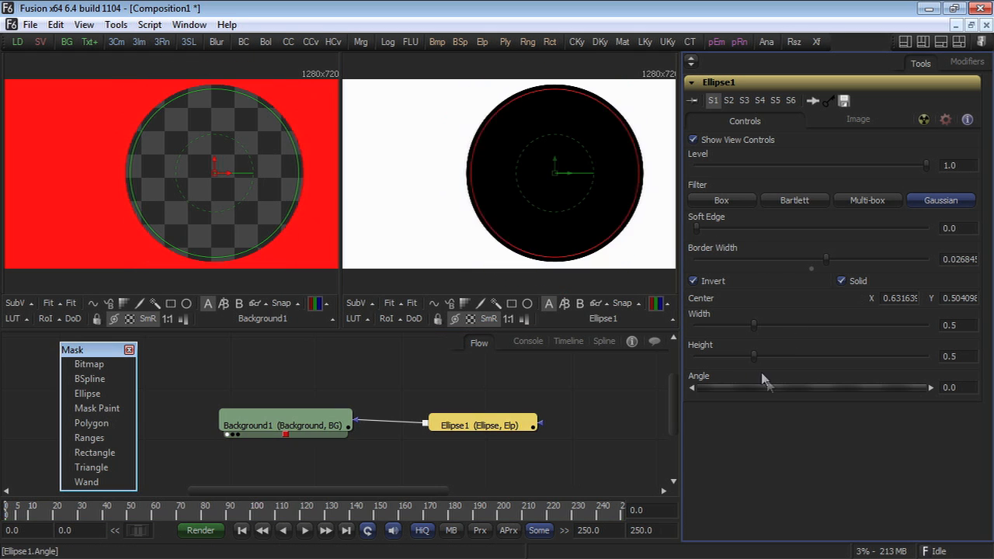
- Rotate Ellipse1 to about -6.1 degrees and move its center to about X 0.55, Y 0.49
drag(793, 394, 787, 382)
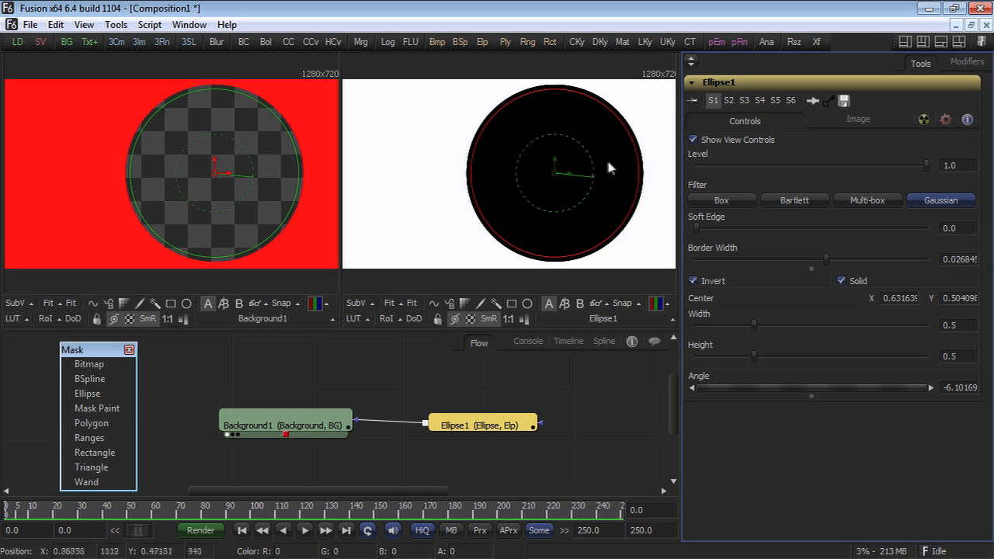
click(553, 176)
drag(550, 177, 526, 177)
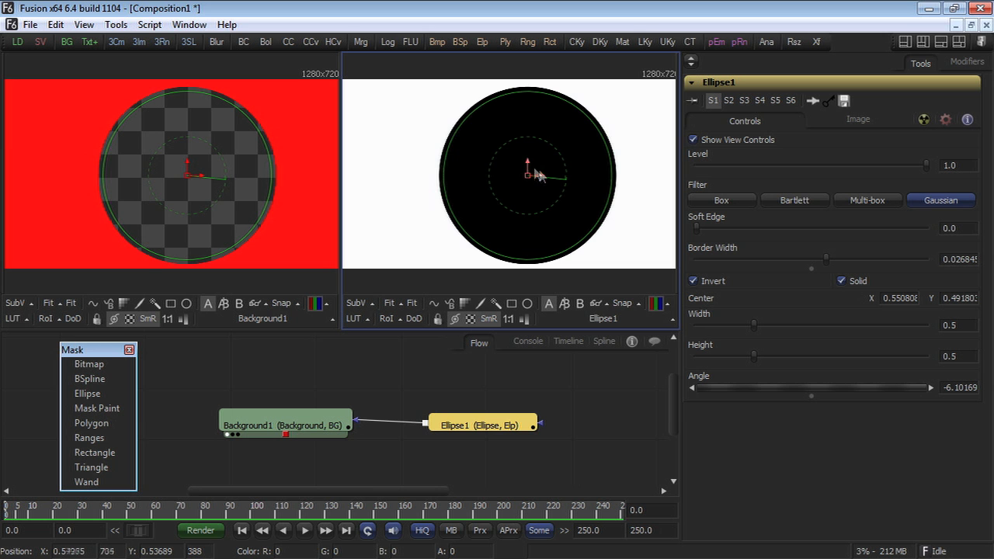